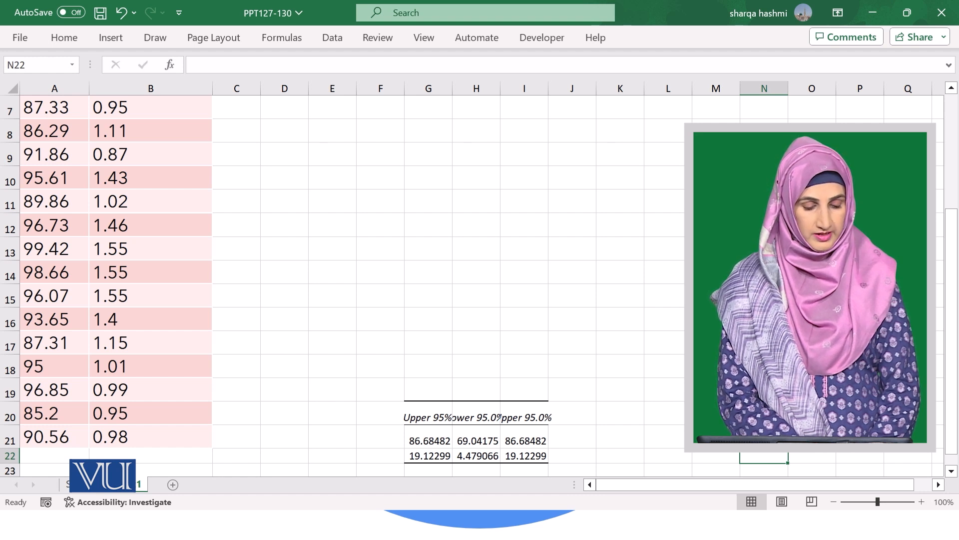
Bring the top of the Purity and Hydrocarbon data into view by moving the active cell up to N1.
key("Up")
key("Up")
key("Up")
key("Up")
key("Up")
key("Up")
key("Up")
key("Up")
key("Up")
key("Up")
key("Up")
key("Up")
key("Up")
key("Up")
key("Up")
key("Up")
key("Up")
key("Up")
key("Up")
key("Up")
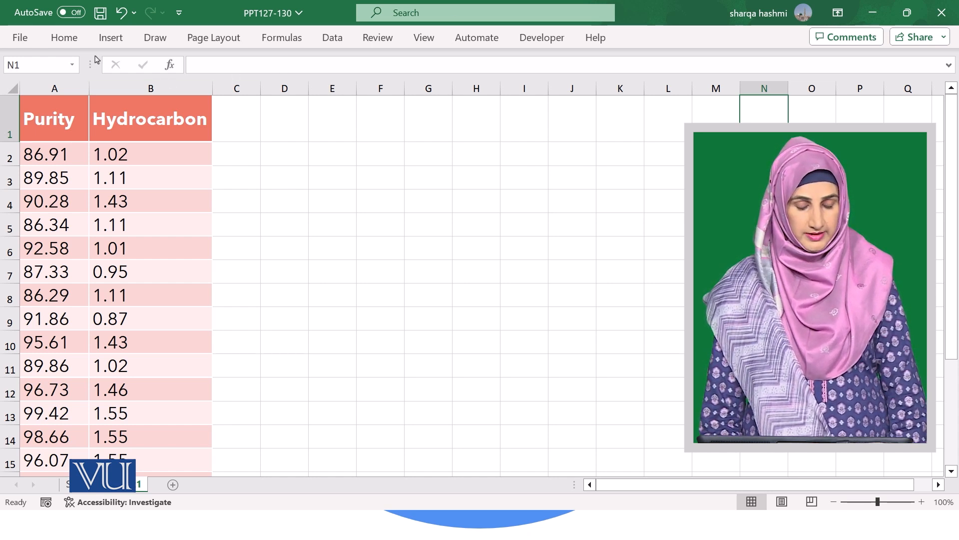
Open the Regression tool from the Data Analysis tools.
left_click(332, 36)
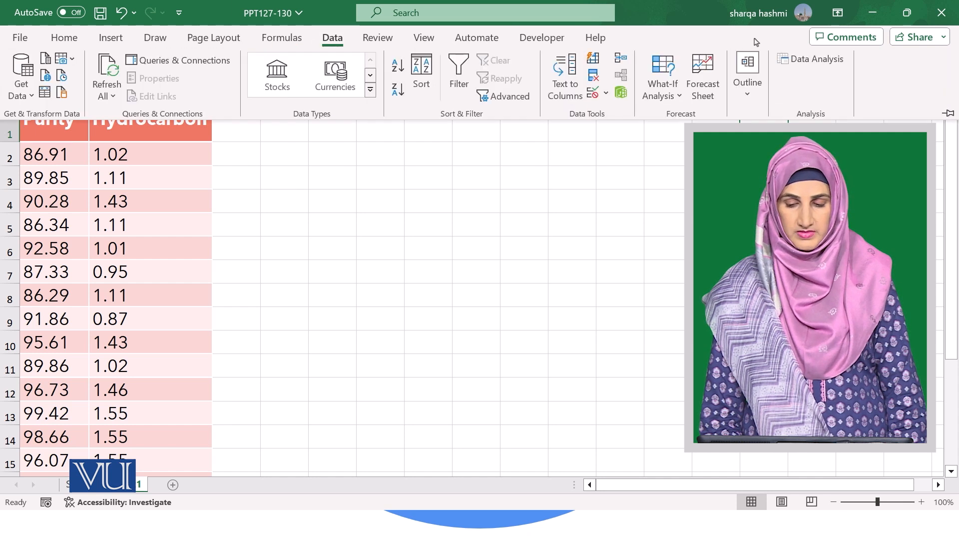
left_click(831, 60)
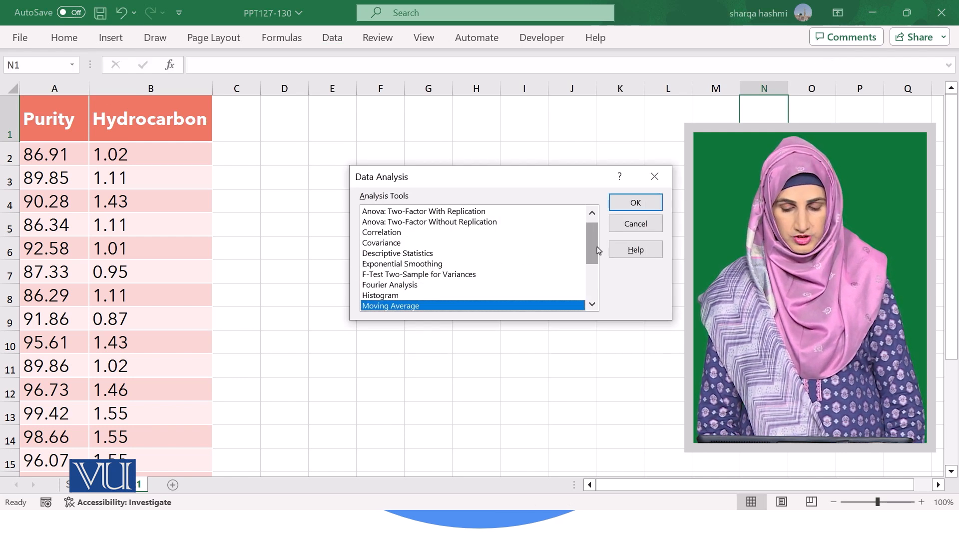
mouse_move(590, 245)
left_mouse_down()
mouse_move(590, 227)
mouse_move(595, 292)
mouse_move(596, 229)
left_mouse_up()
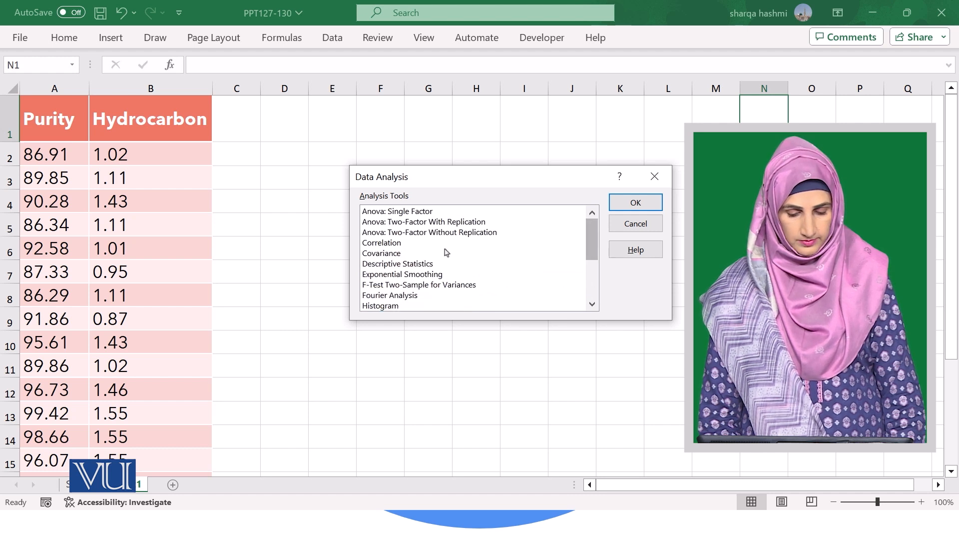
scroll(383, 236, "down", 3)
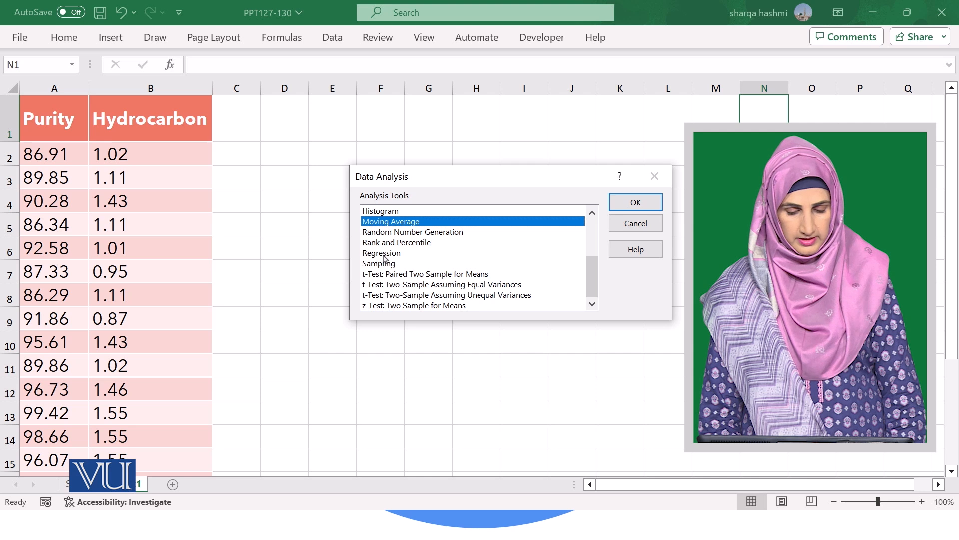
left_click(385, 254)
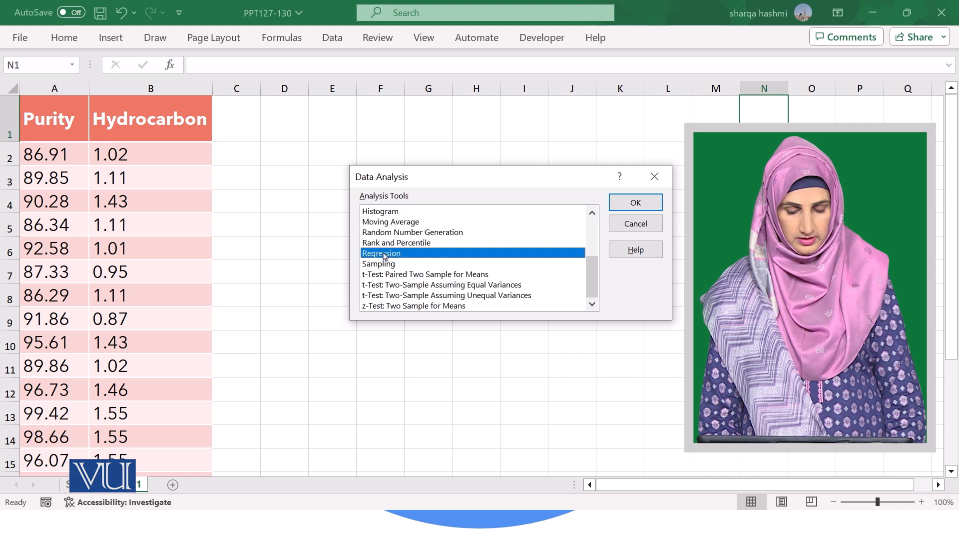
left_click(641, 202)
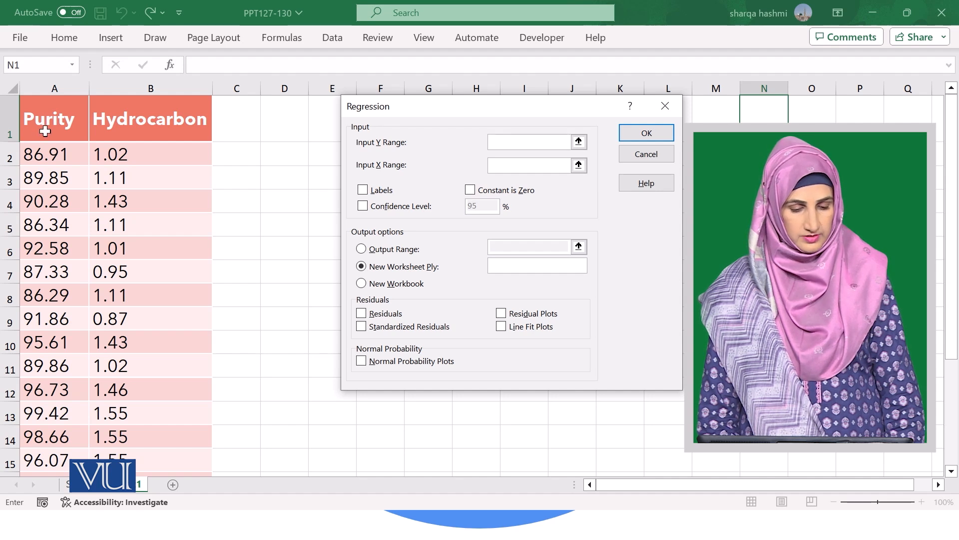
Set the regression's Input Y Range to the Purity column, $A$1:$A$21, including its header.
left_click_drag(48, 124, 52, 464)
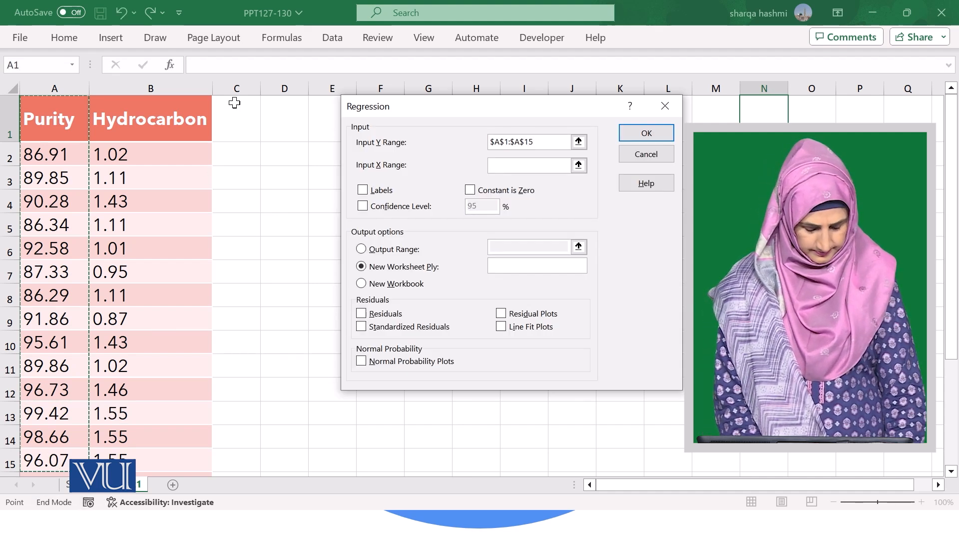
key("ctrl+Down")
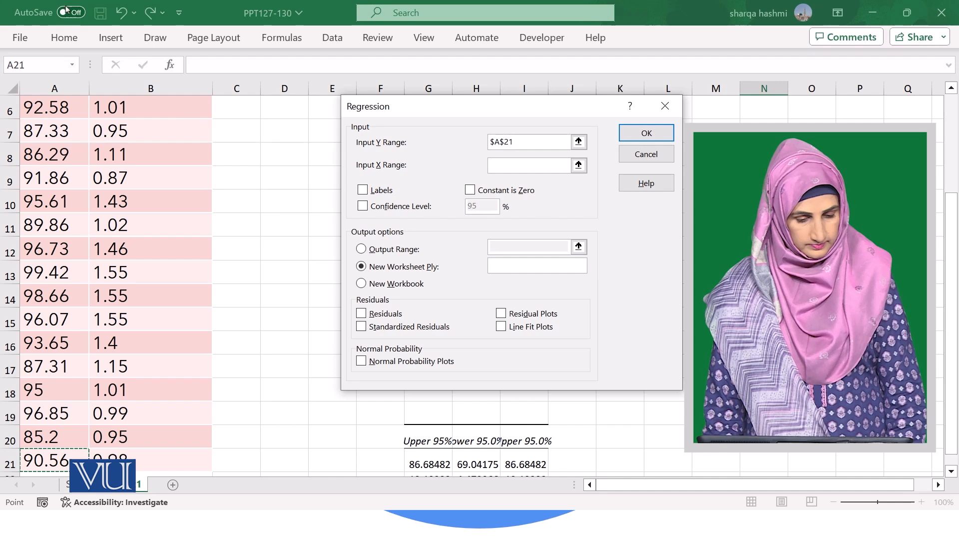
scroll(50, 167, "up", 2)
left_click_drag(61, 119, 65, 413)
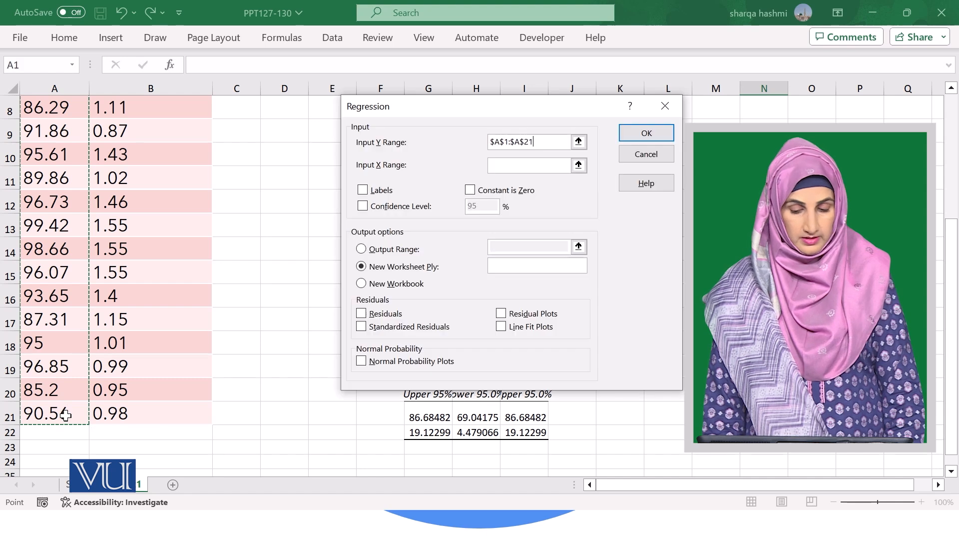
Set the Input X Range to the Hydrocarbon column, $B$1:$B$21, and enable the Labels option.
left_click(518, 165)
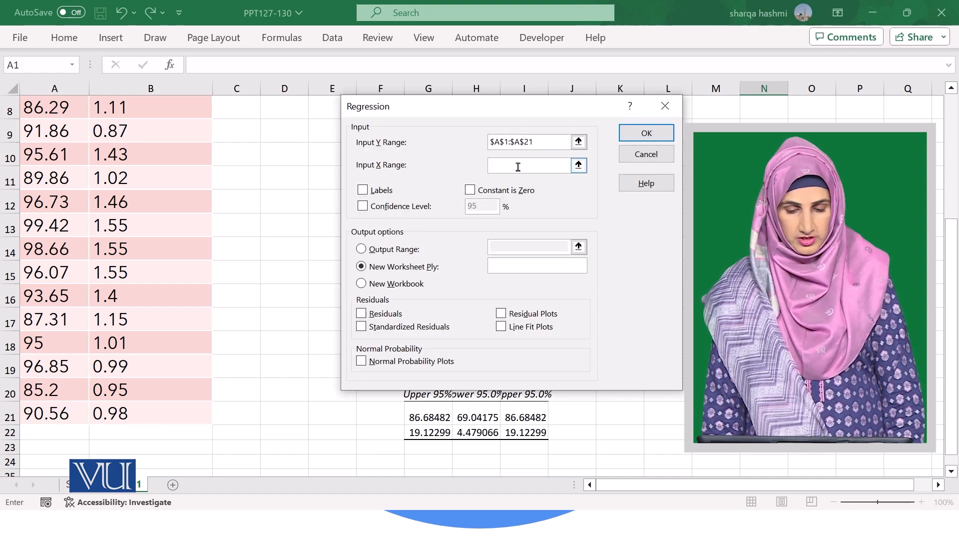
scroll(137, 139, "up", 3)
left_click(142, 116)
left_click_drag(142, 116, 196, 406)
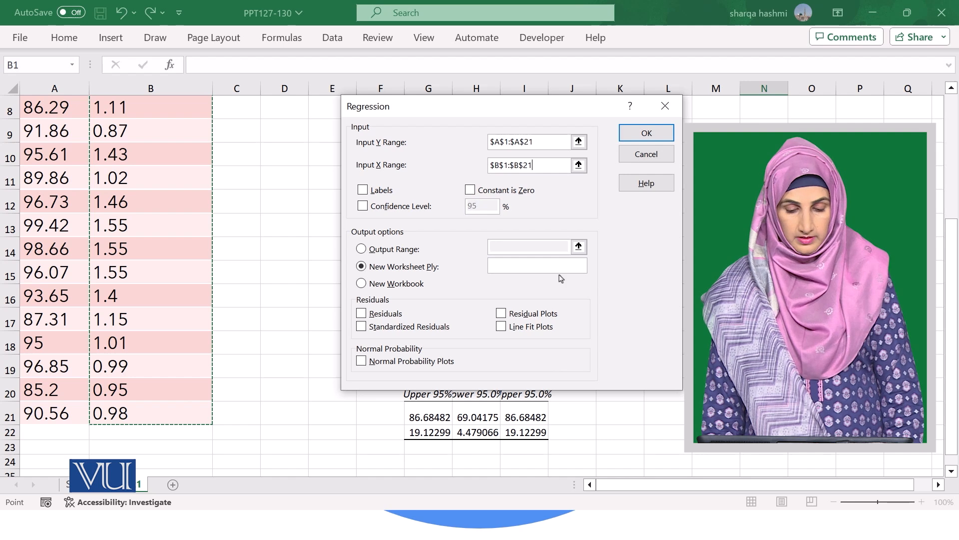
left_click(364, 189)
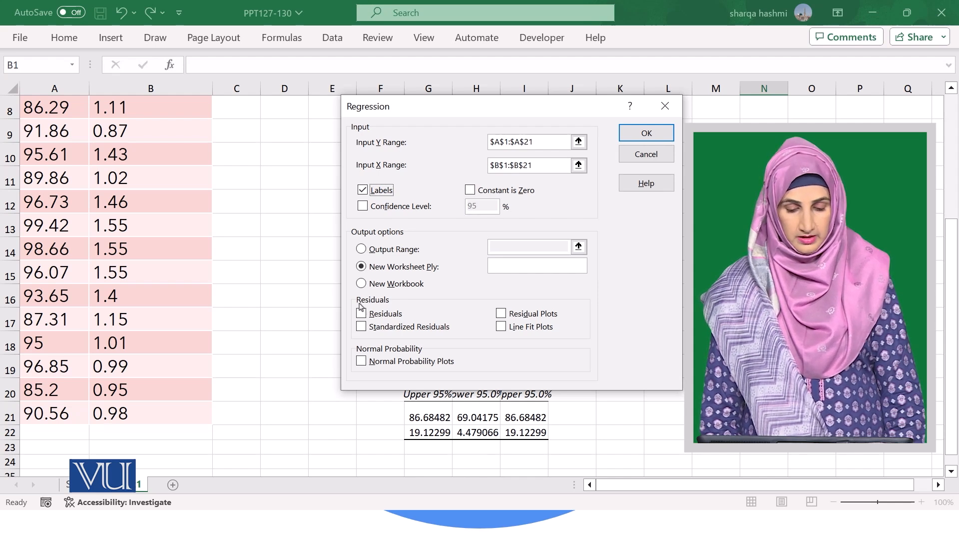
Direct the regression output to range $D$1:$N$15 on the current sheet and run it, overwriting the existing data.
left_click(362, 249)
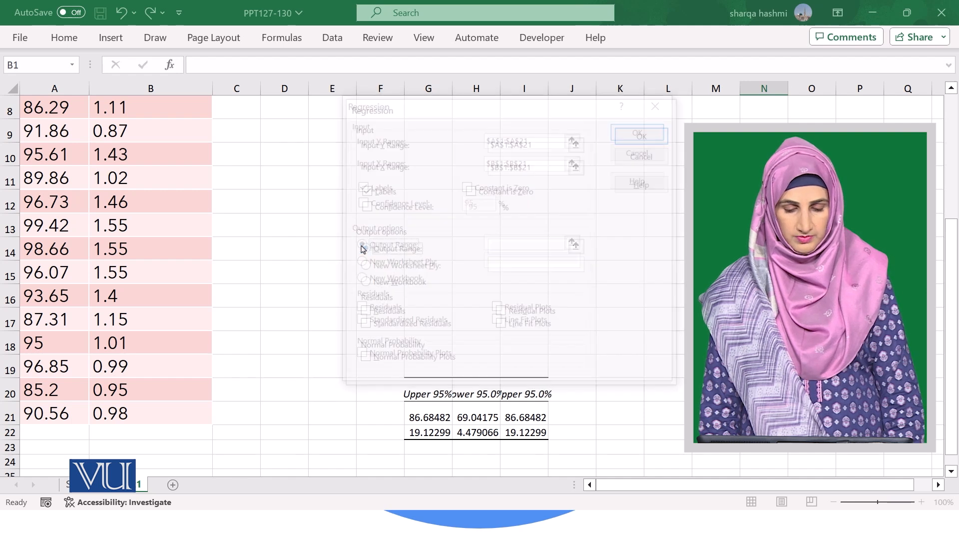
left_click(511, 247)
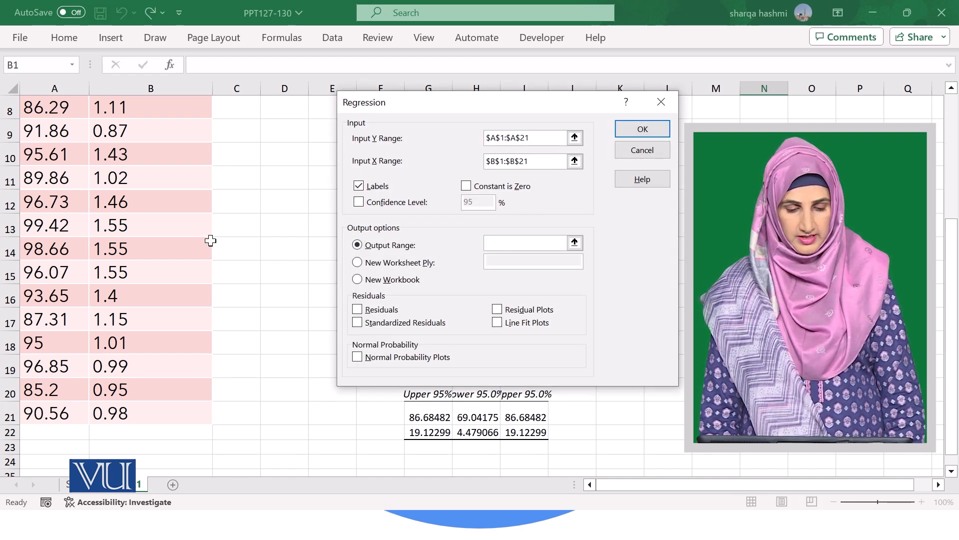
scroll(311, 213, "up", 3)
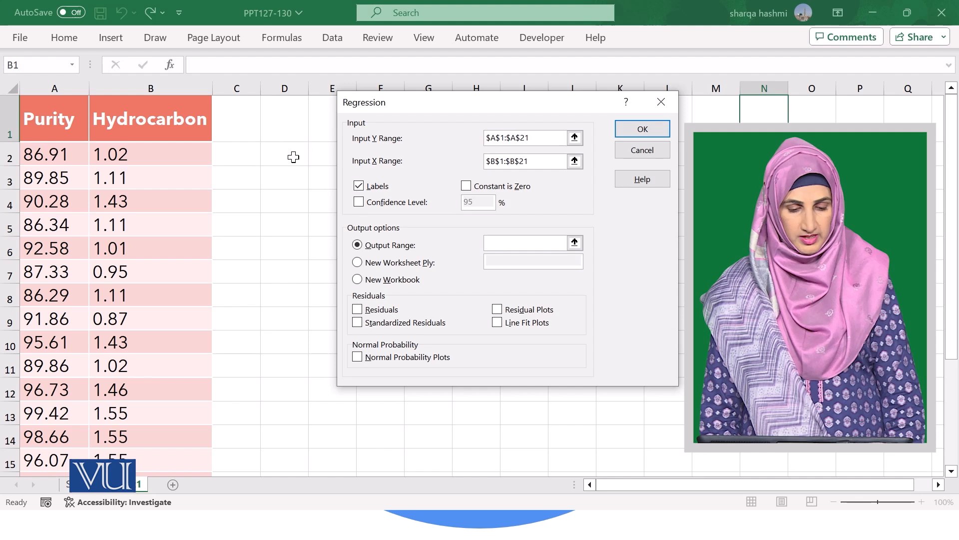
left_click_drag(292, 97, 766, 457)
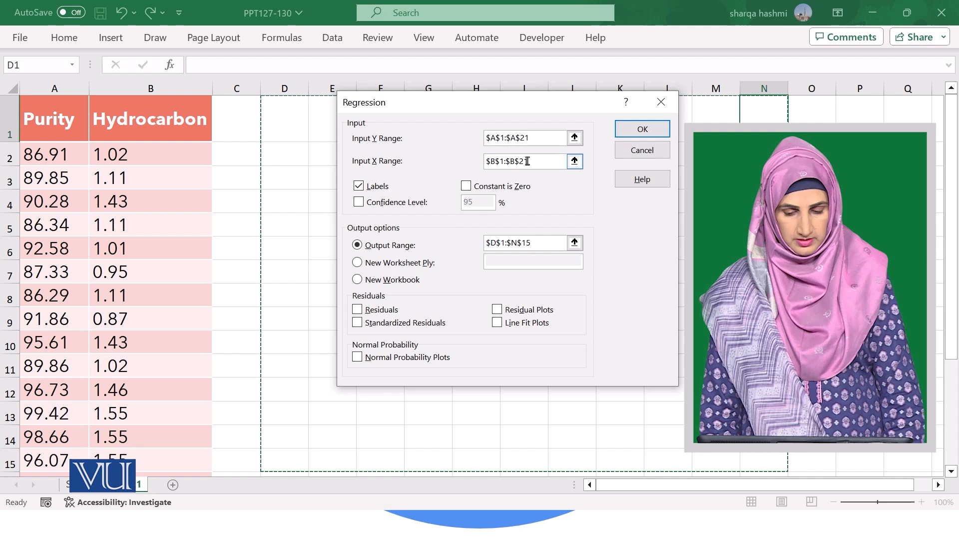
left_click(651, 128)
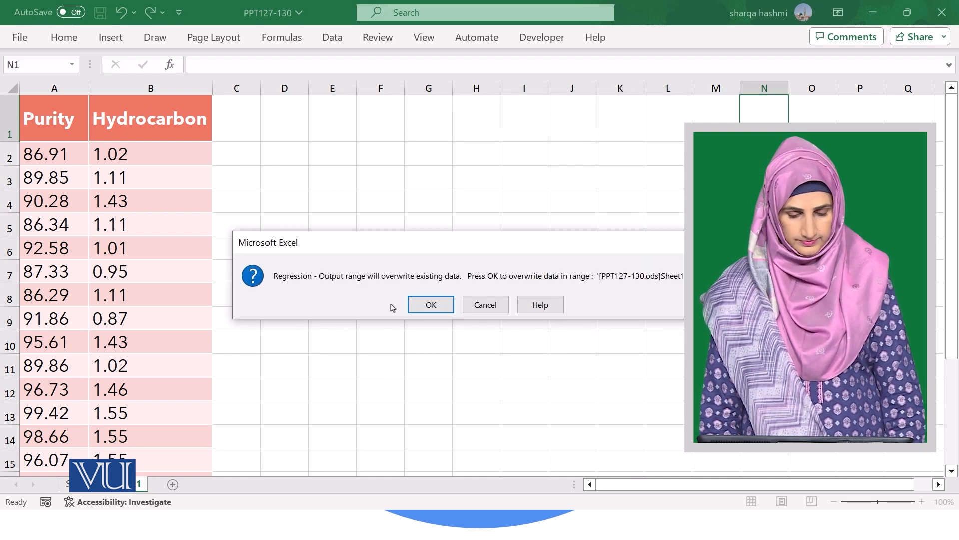
left_click(432, 305)
Widen columns D, E and F of the regression output so the row labels, Coefficients and Standard Error headings fit.
scroll(439, 287, "down", 3)
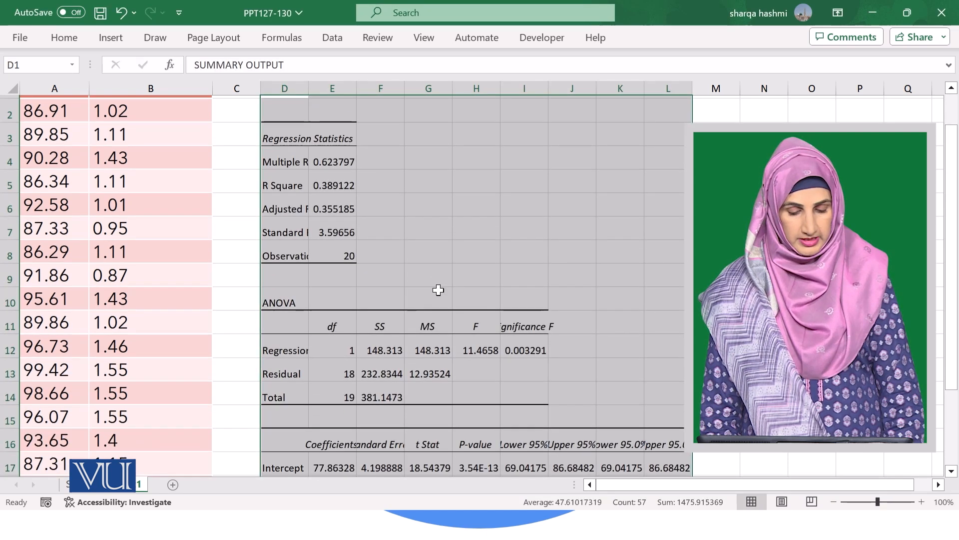
scroll(439, 290, "up", 1)
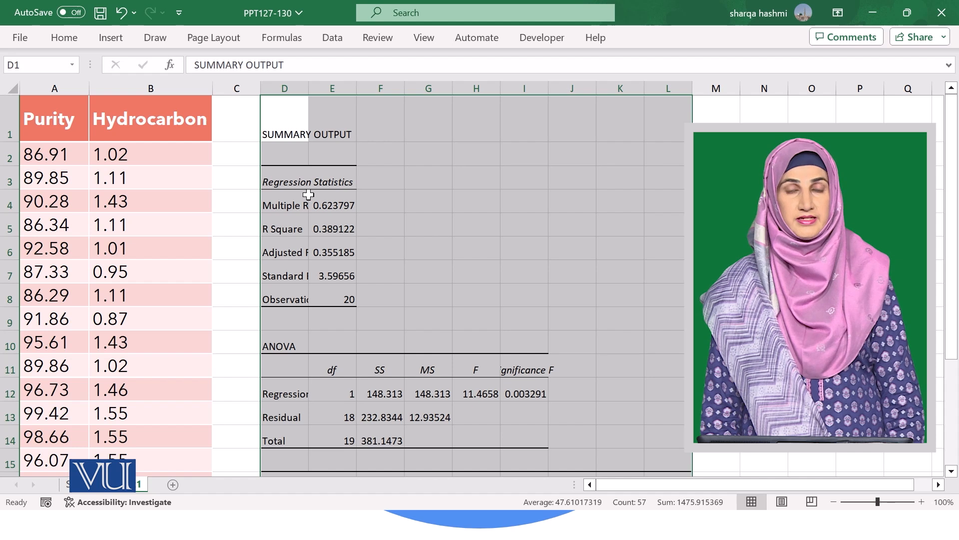
scroll(275, 287, "down", 2)
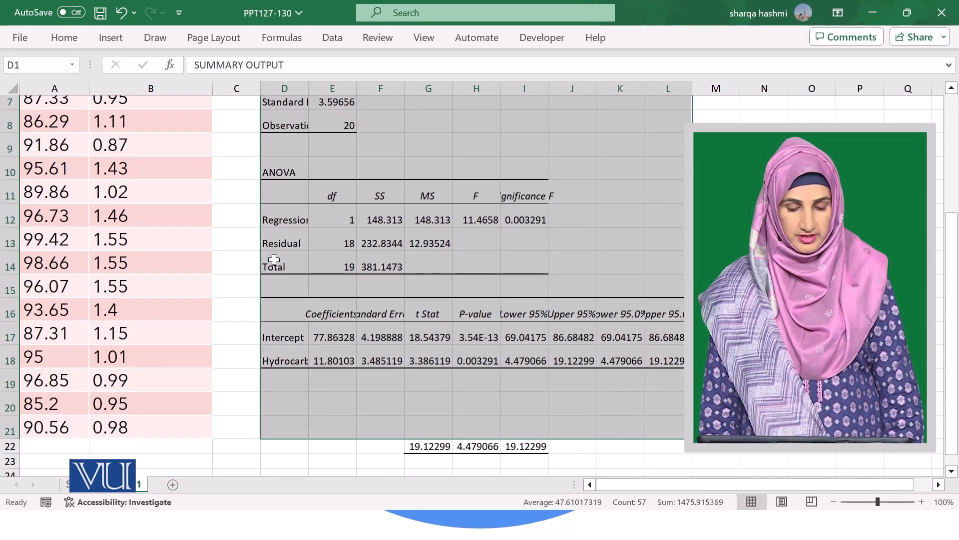
scroll(275, 240, "down", 2)
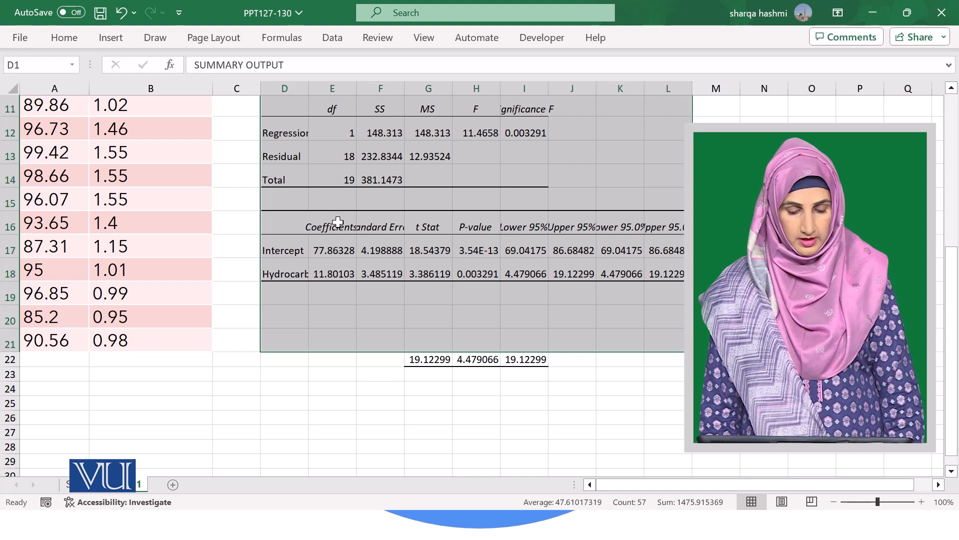
left_click(289, 220)
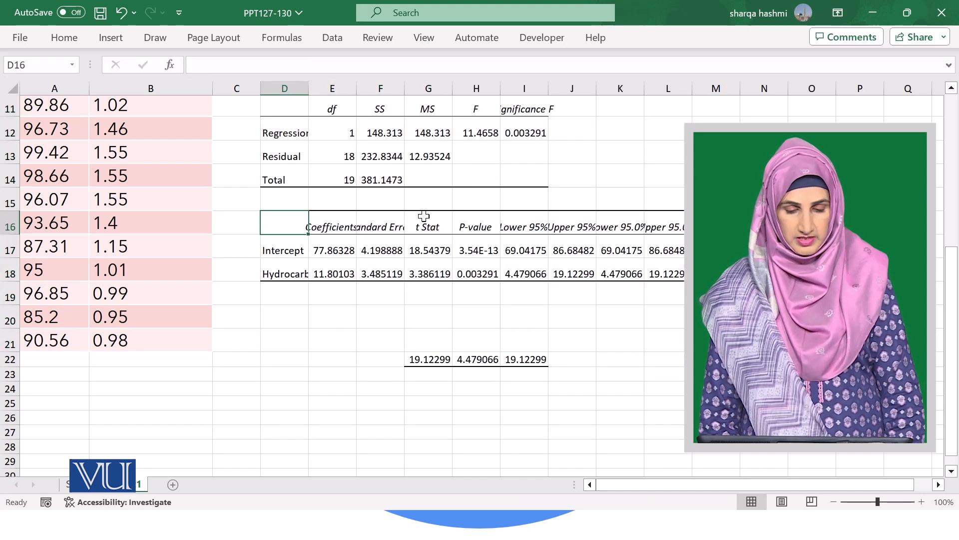
left_click_drag(310, 89, 440, 89)
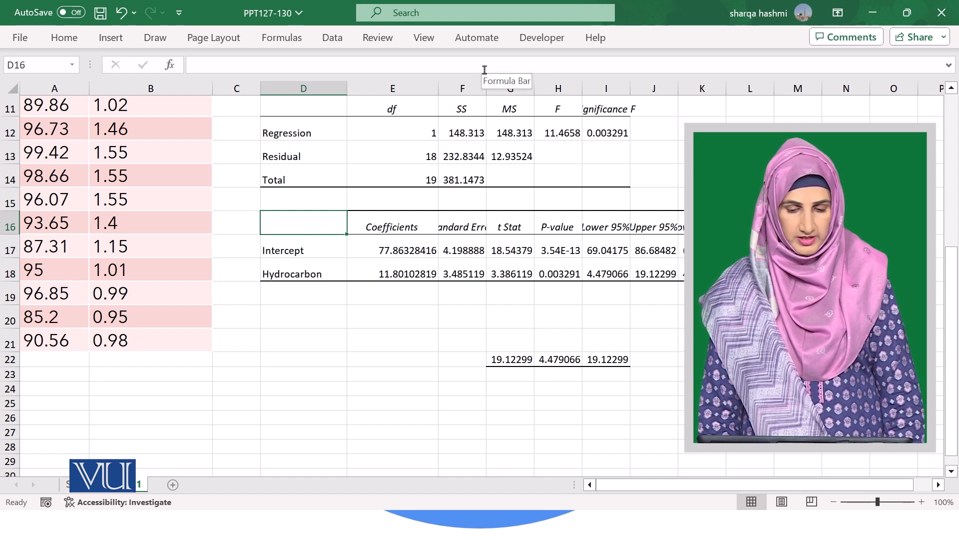
left_click_drag(486, 88, 528, 89)
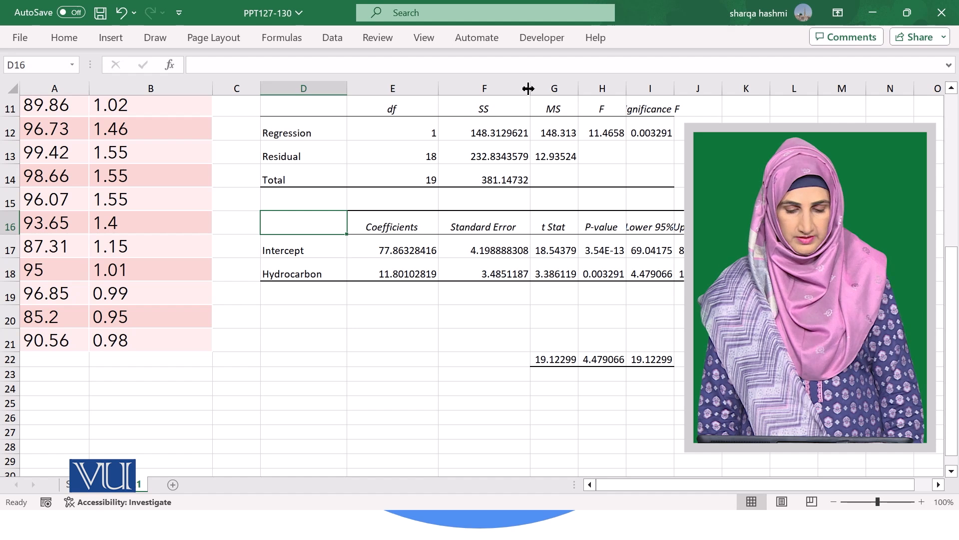